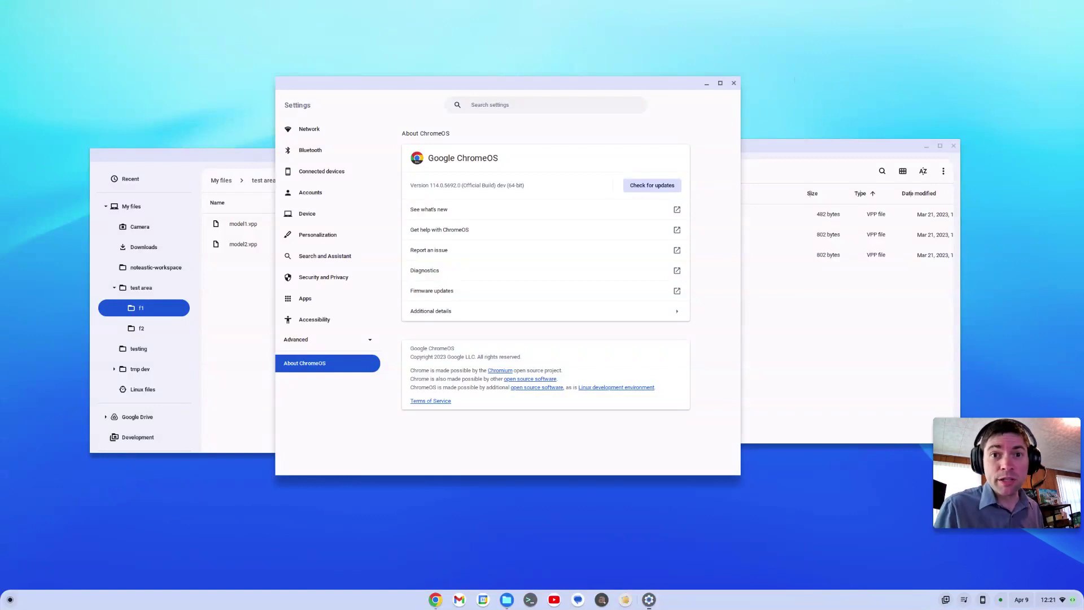
- Try the snap-layout menu on Settings, snapping it to a partial layout, then restore it to floating
left_click_drag(619, 83, 607, 75)
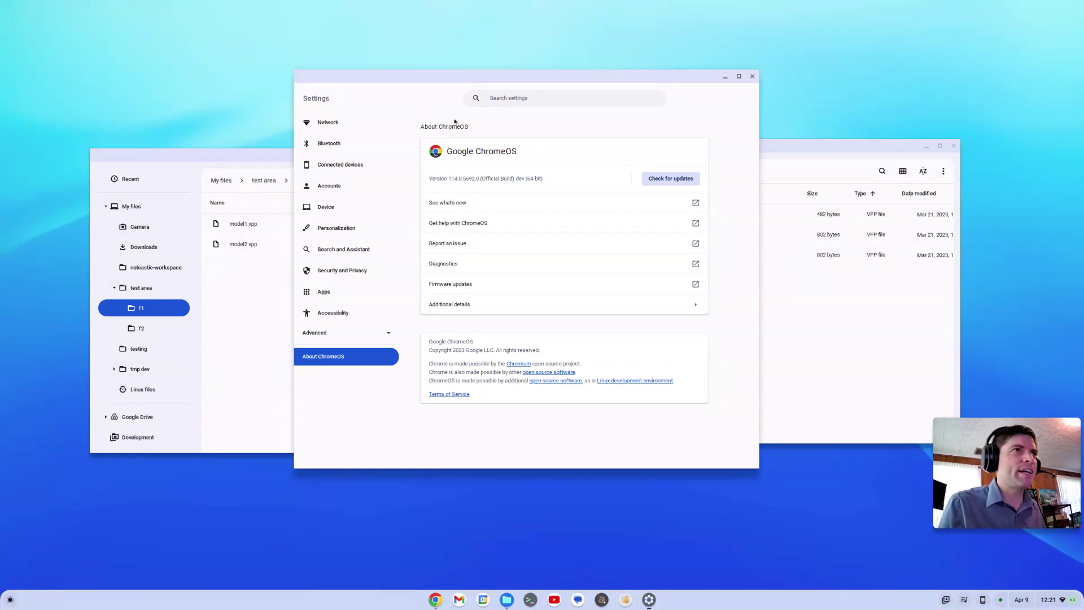
left_click_drag(481, 185, 545, 186)
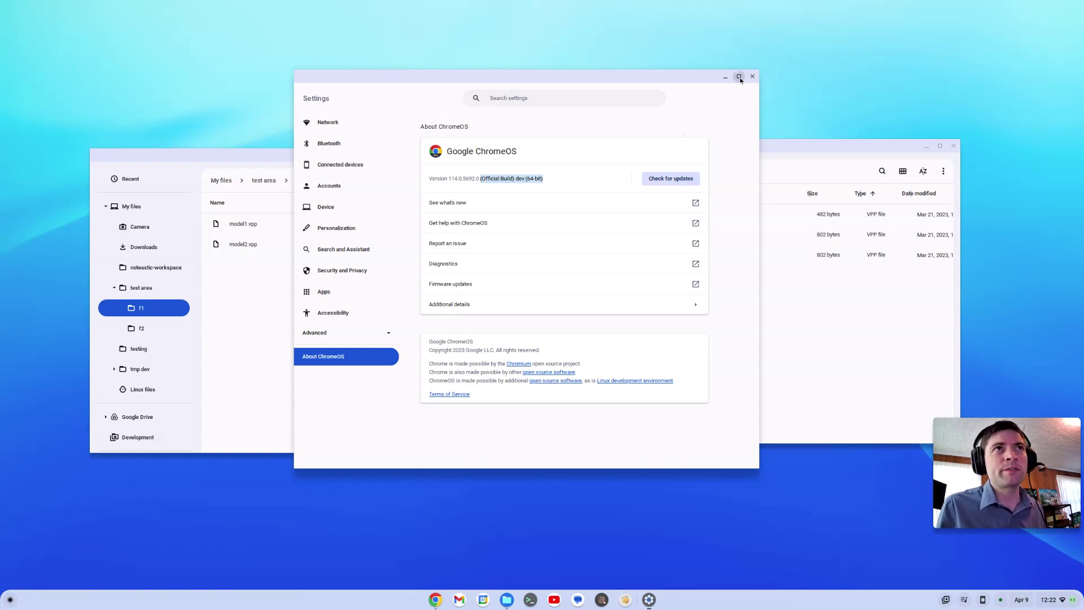
mouse_move(740, 77)
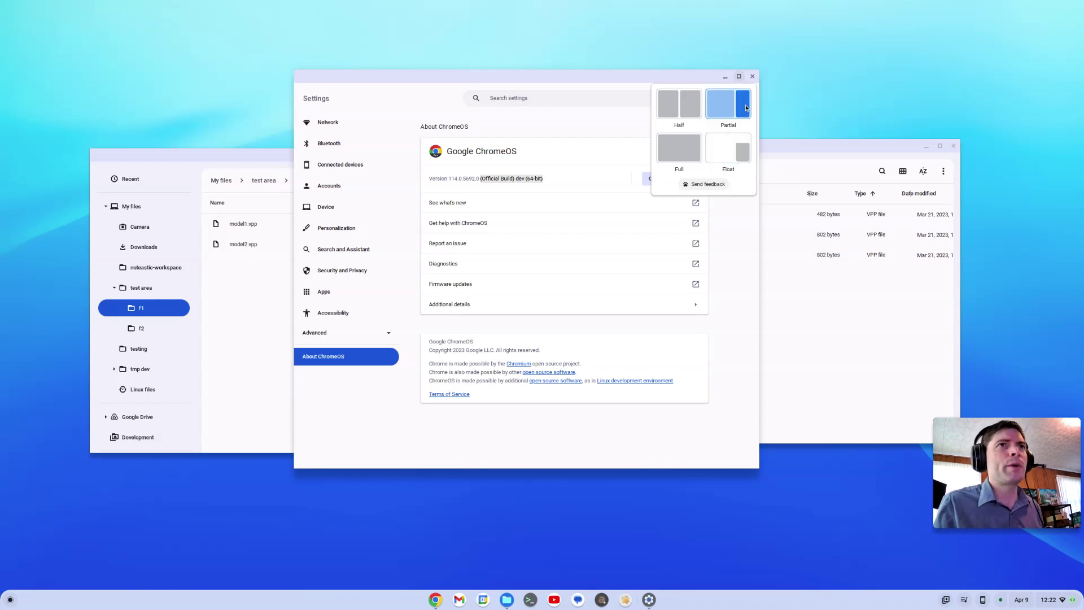
left_click(728, 104)
double_click(841, 7)
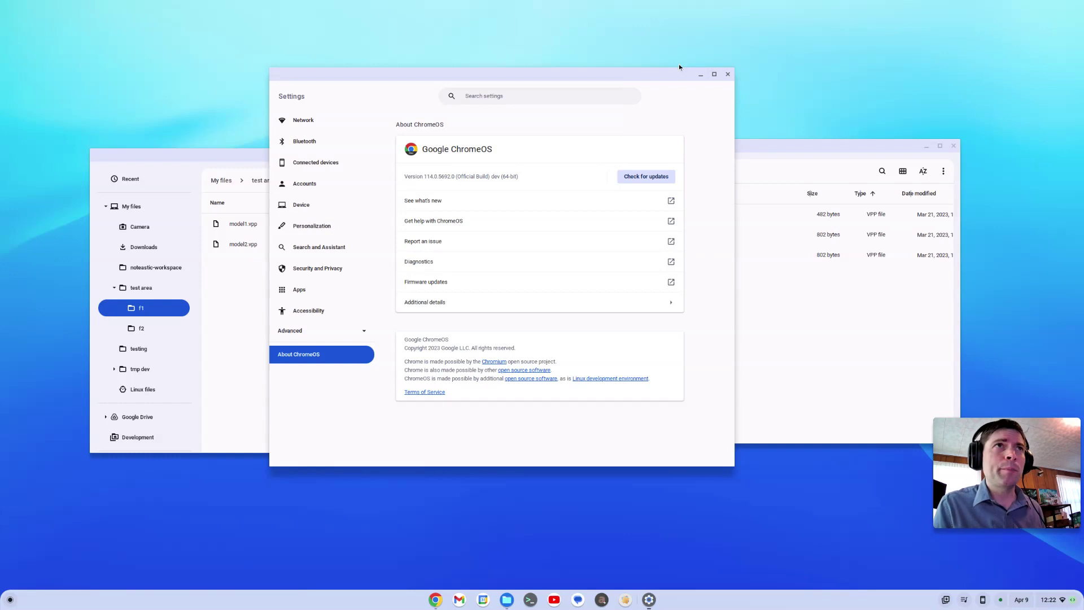
- Close Settings, move the f1 window up and left, and check file actions in f2
left_click(727, 74)
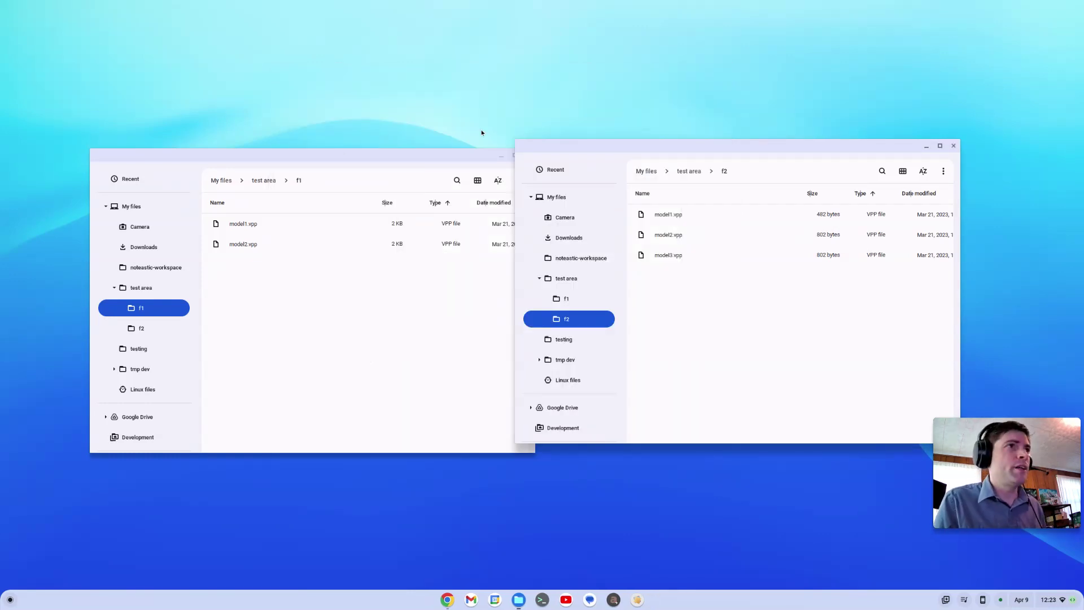
left_click_drag(343, 154, 320, 114)
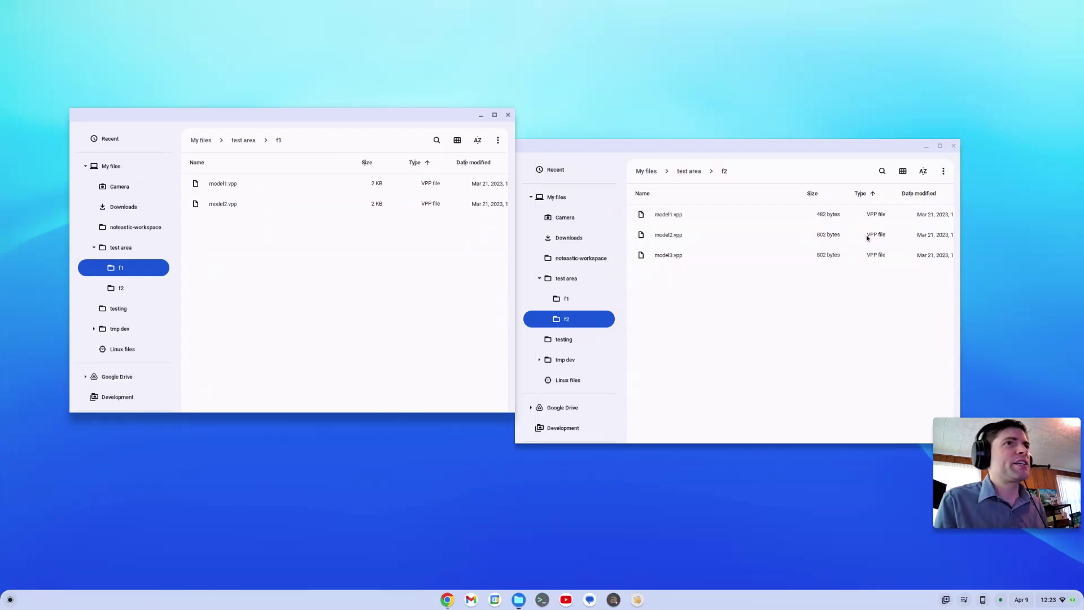
right_click(580, 257)
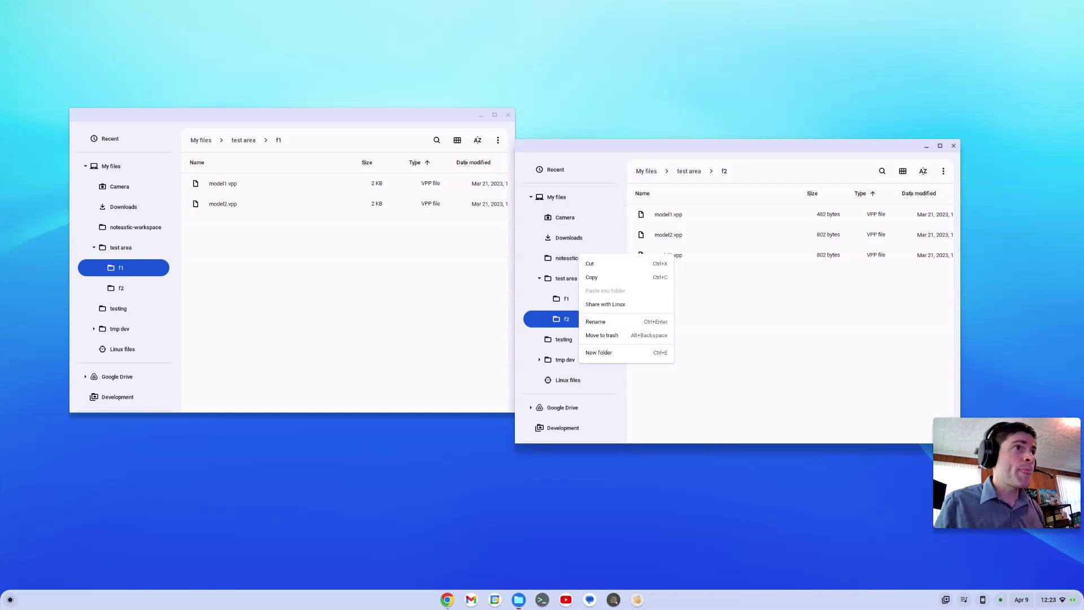
left_click(709, 369)
- Try dragging model2.vpp from f2 into f1, then lower f2 and raise f1 slightly
left_click(326, 301)
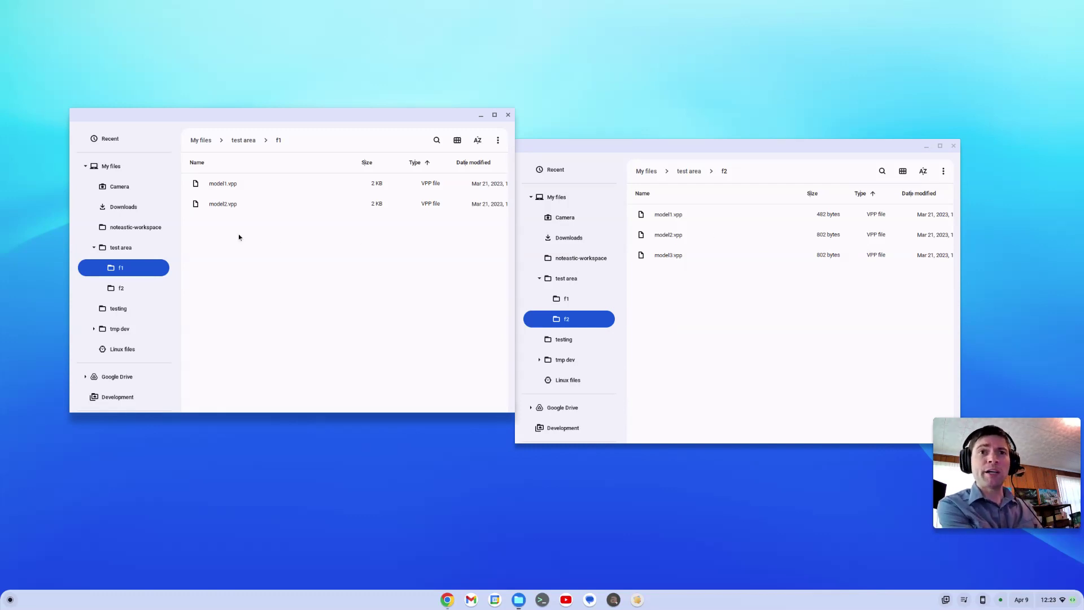
left_click(720, 264)
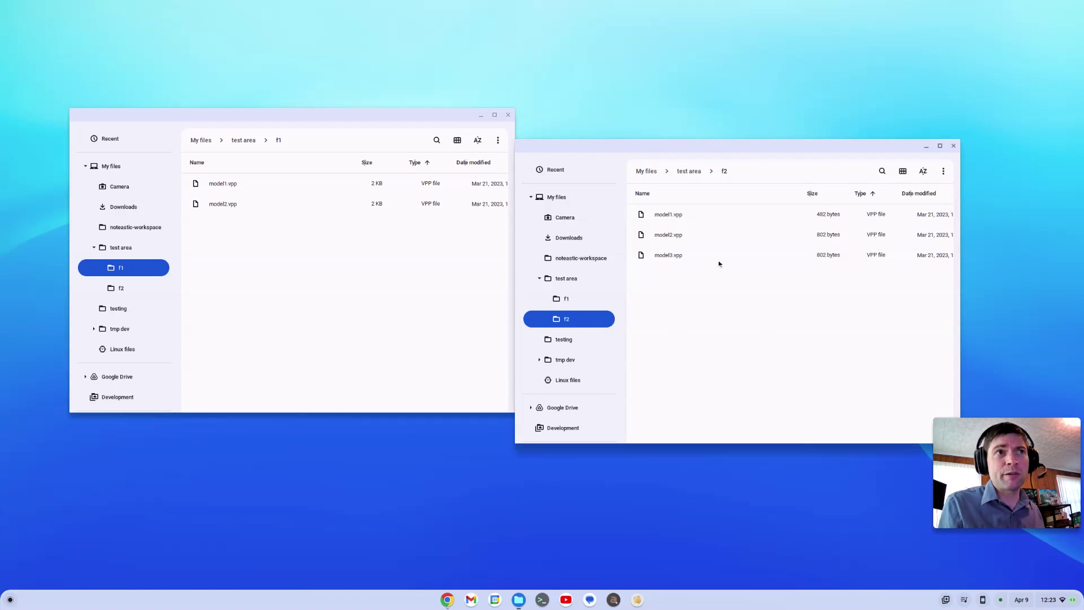
left_click_drag(661, 236, 734, 248)
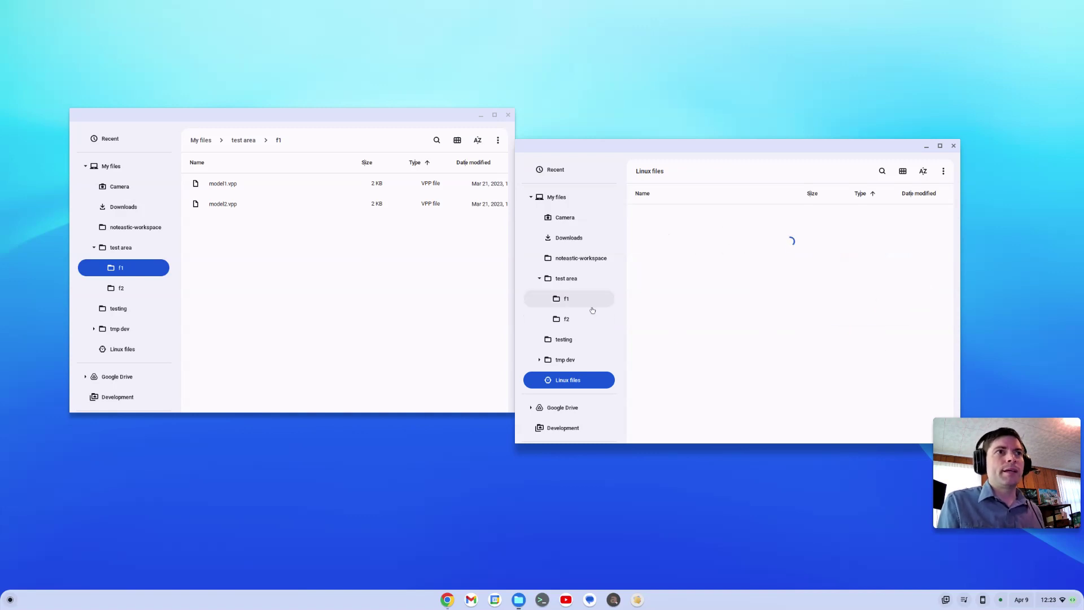
left_click(566, 320)
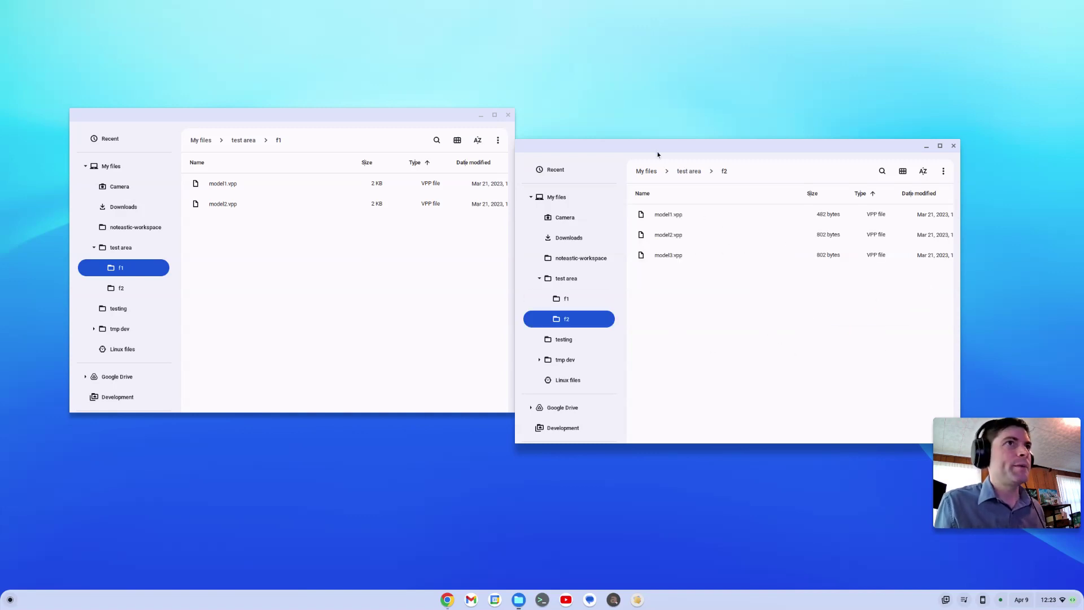
left_click_drag(658, 154, 653, 220)
left_click_drag(356, 114, 359, 96)
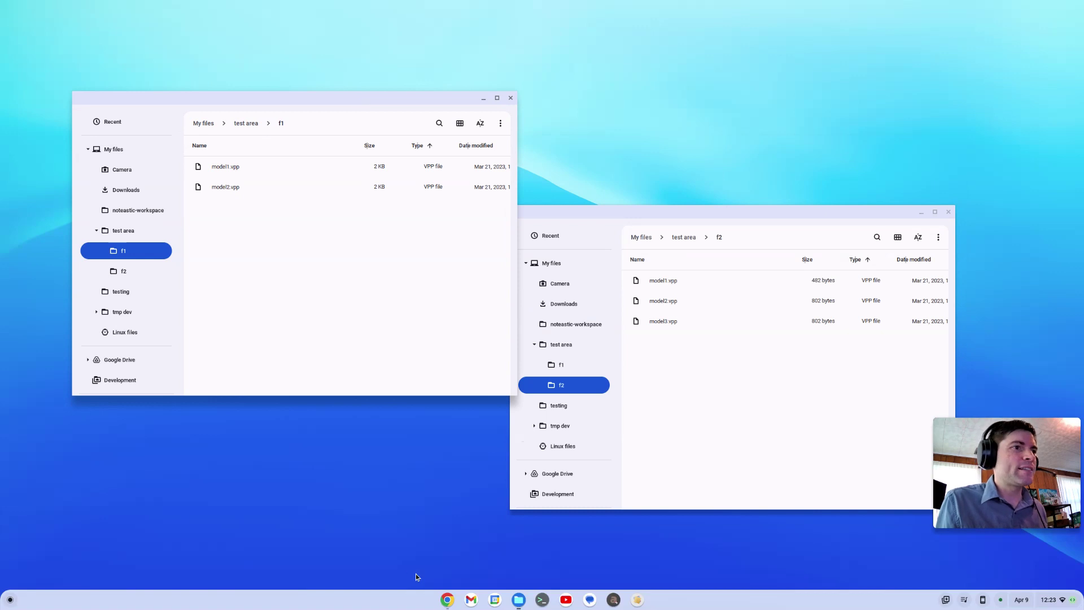
- Open chrome://flags in a new Chrome window and scroll down to the Files app conflict dialog flag
left_click(447, 600)
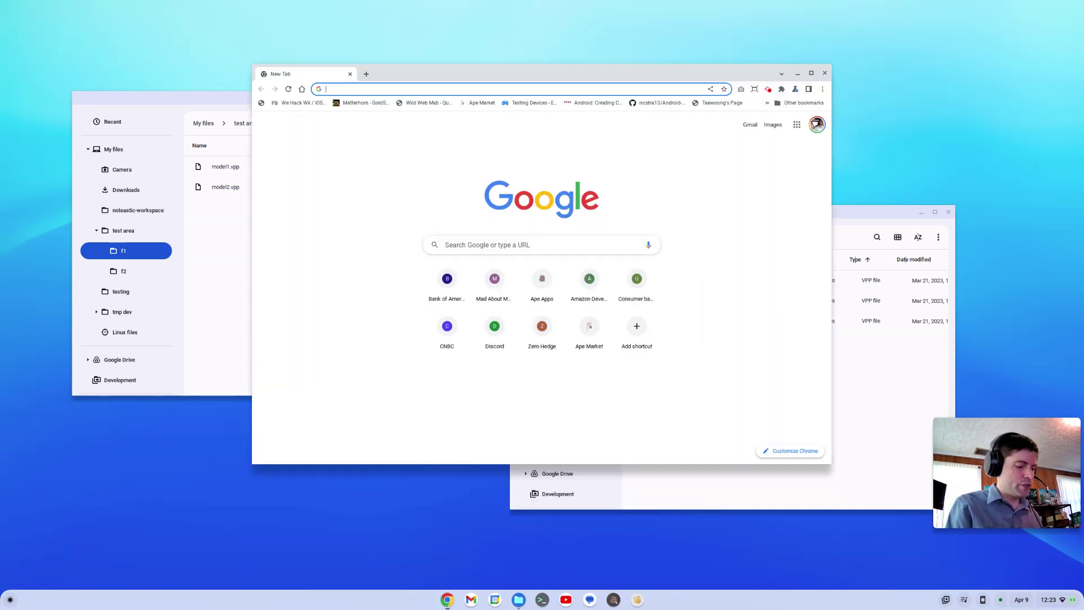
type("chrome://flags")
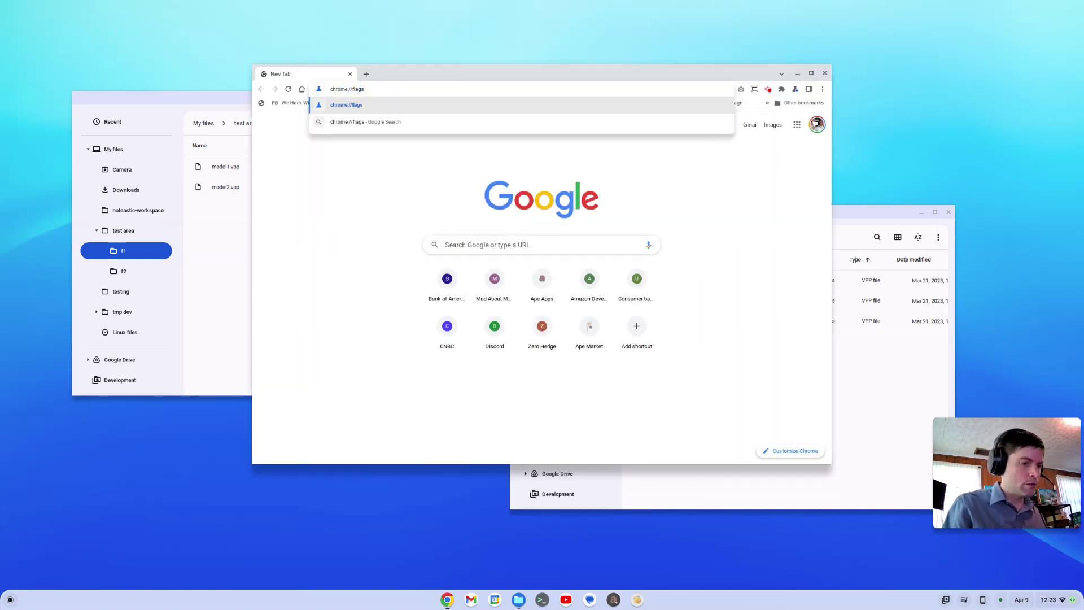
key("Return")
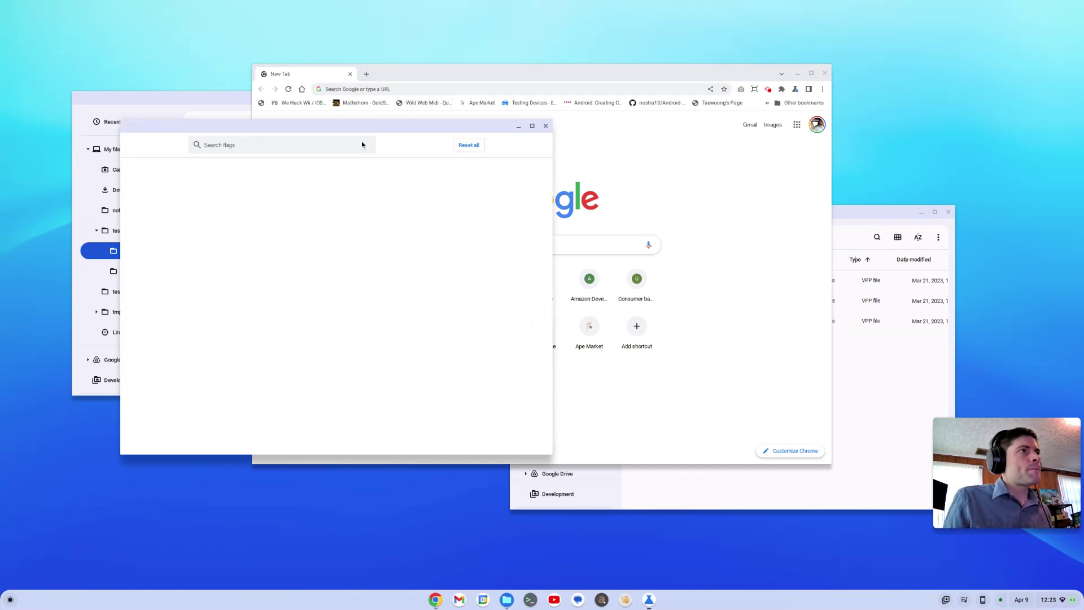
left_click_drag(349, 131, 475, 140)
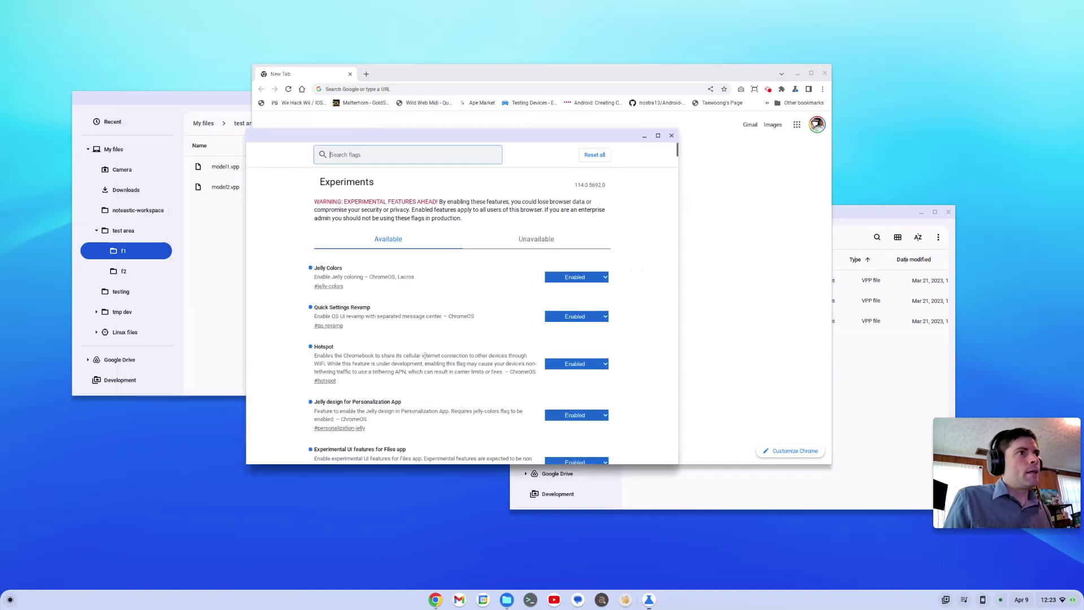
scroll(424, 355, "down", 1)
scroll(424, 354, "down", 3)
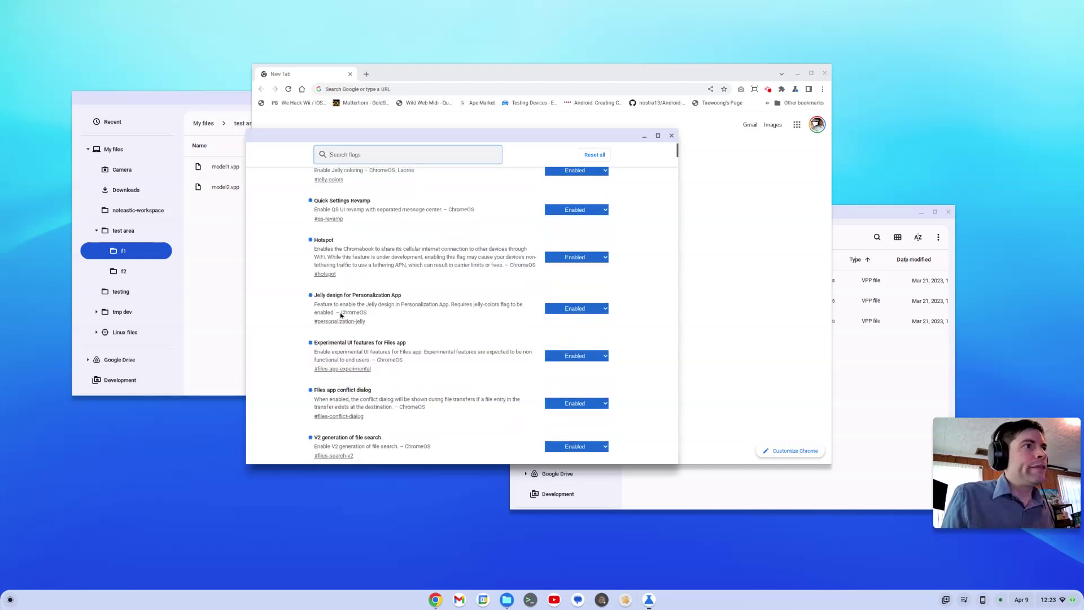
scroll(340, 317, "down", 2)
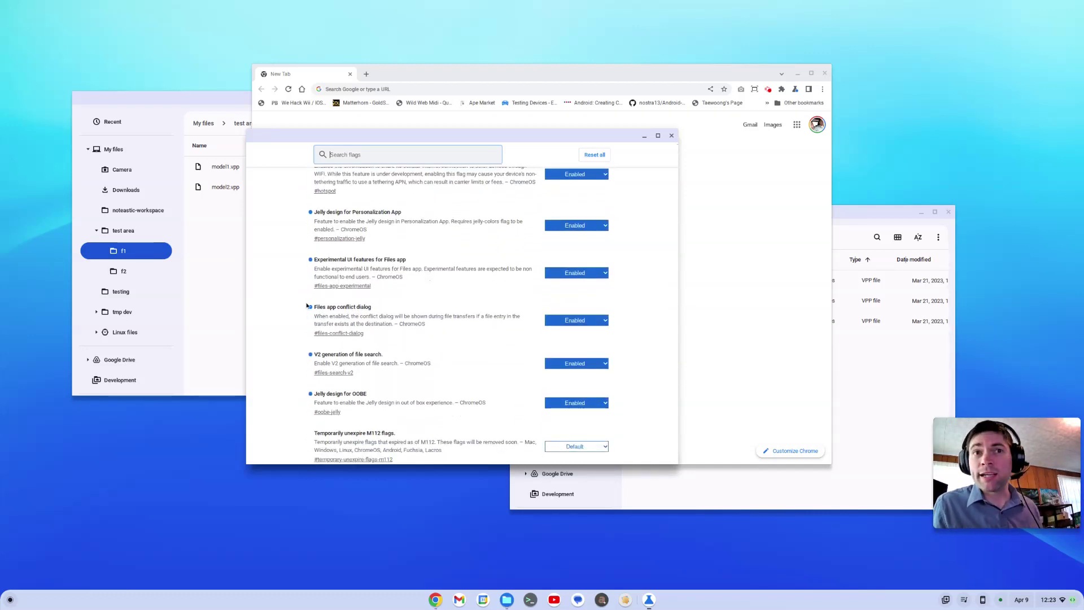
- Drag model2.vpp from the f2 window onto f1, then close both the f1 and f2 windows
key("alt+Tab")
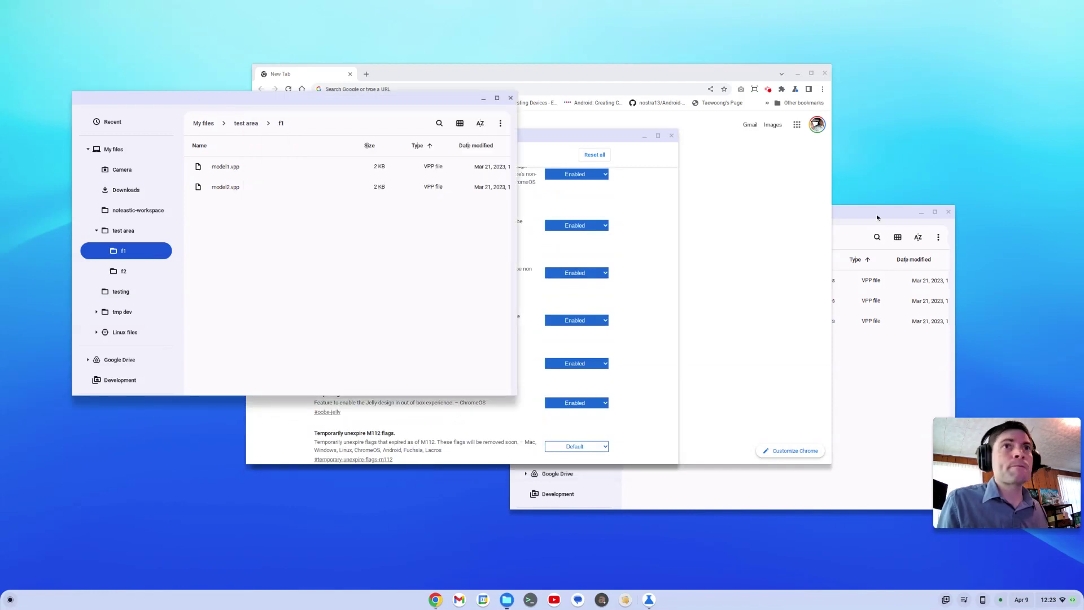
left_click(877, 218)
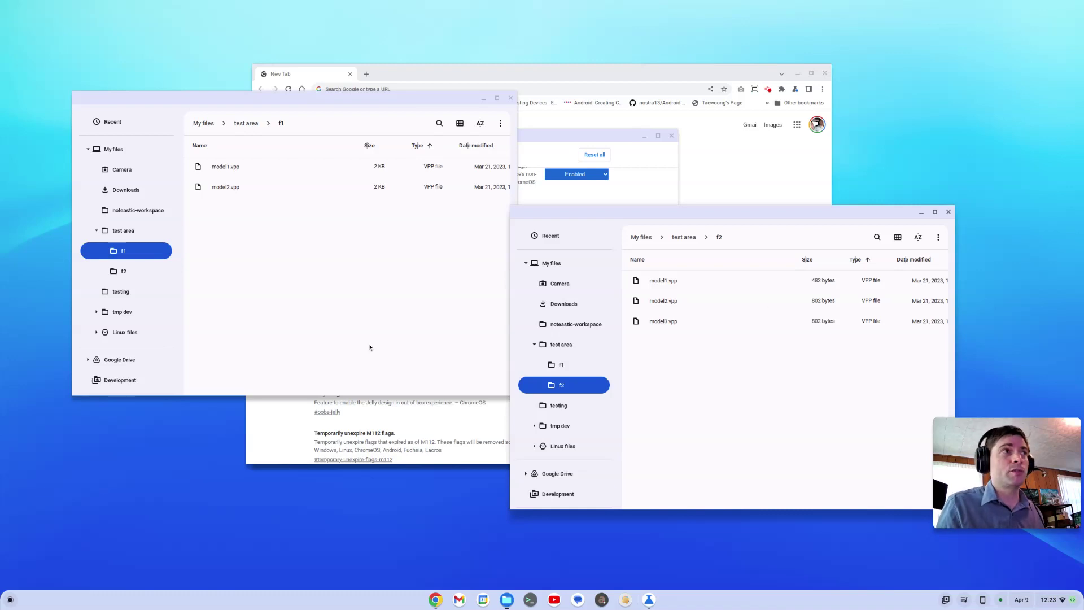
left_click_drag(672, 216, 348, 343)
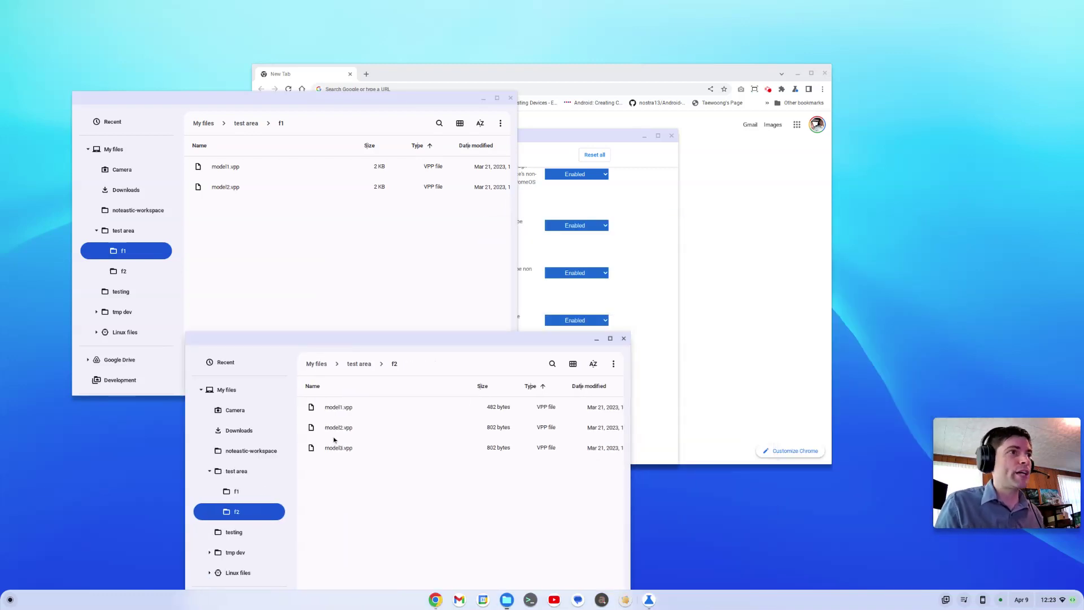
left_click_drag(332, 433, 435, 312)
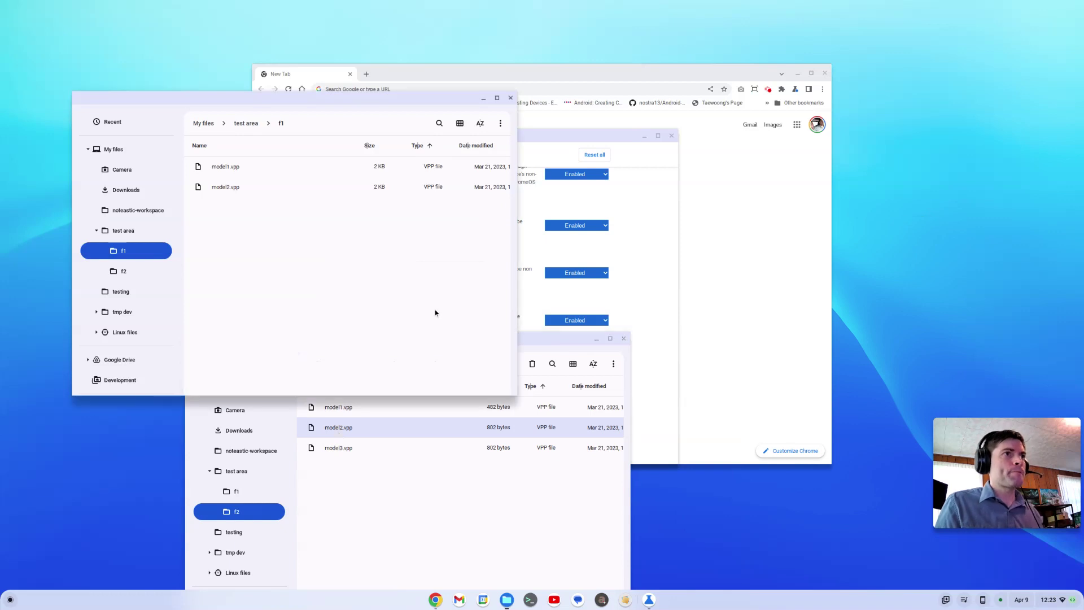
left_click_drag(549, 343, 909, 97)
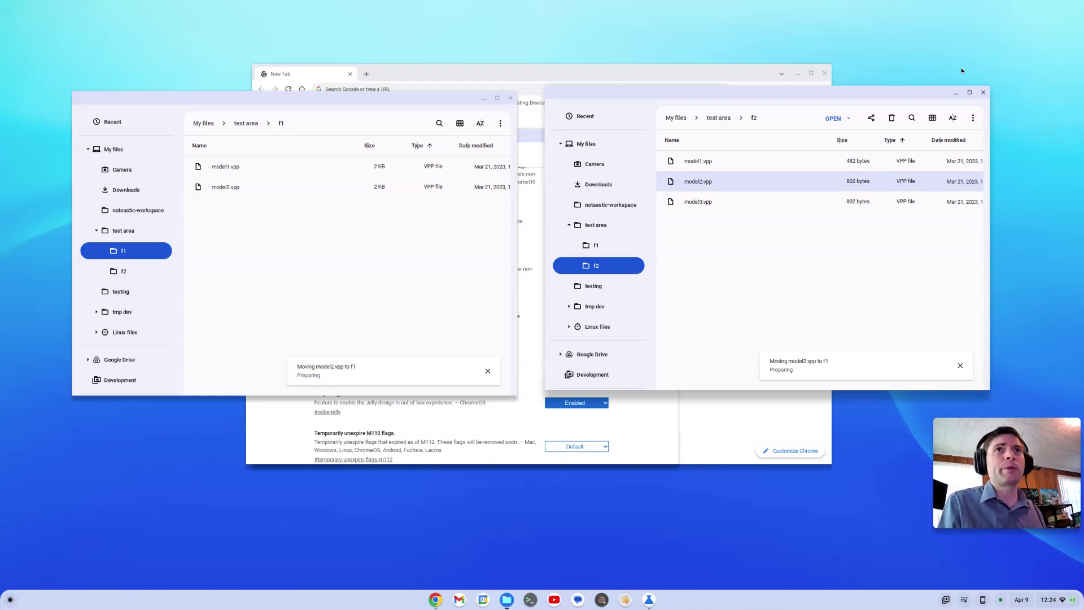
left_click(984, 92)
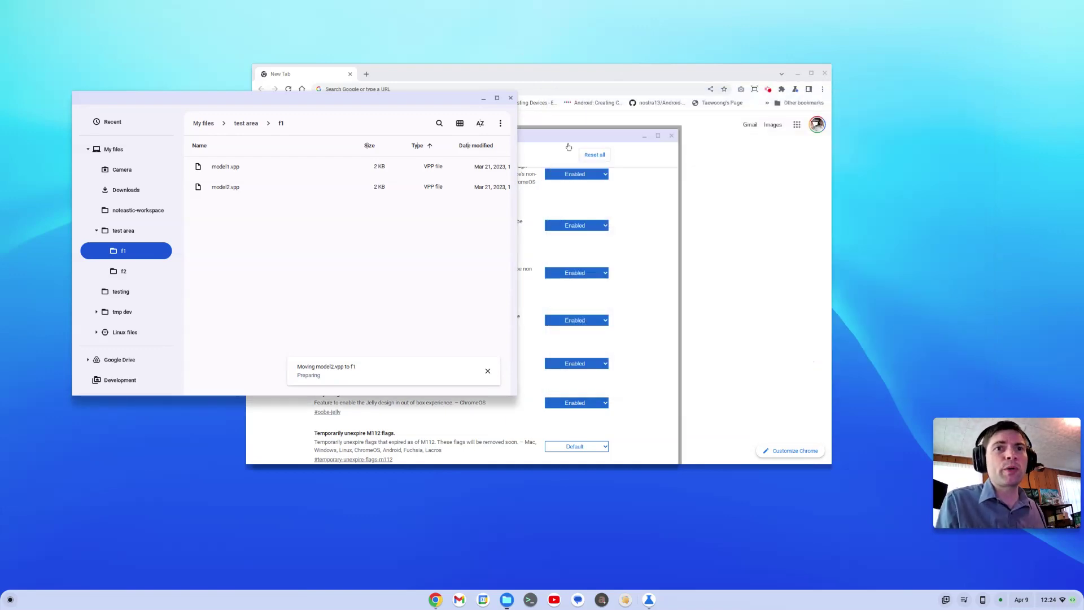
left_click(511, 99)
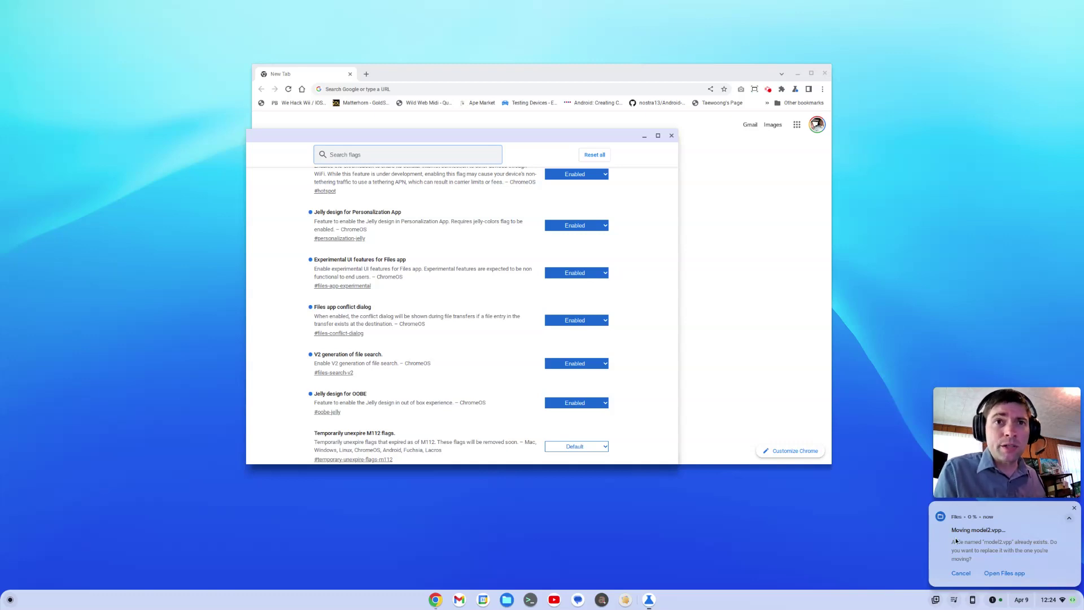
- Open Files from the conflict notification, close it, then reopen Files on My files
left_click(995, 576)
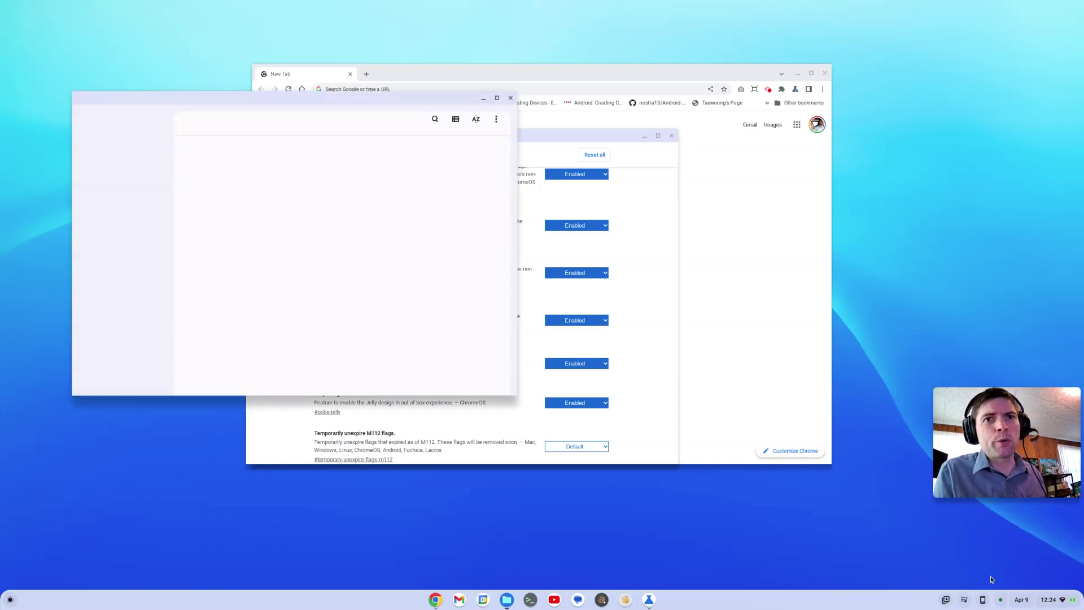
left_click(510, 98)
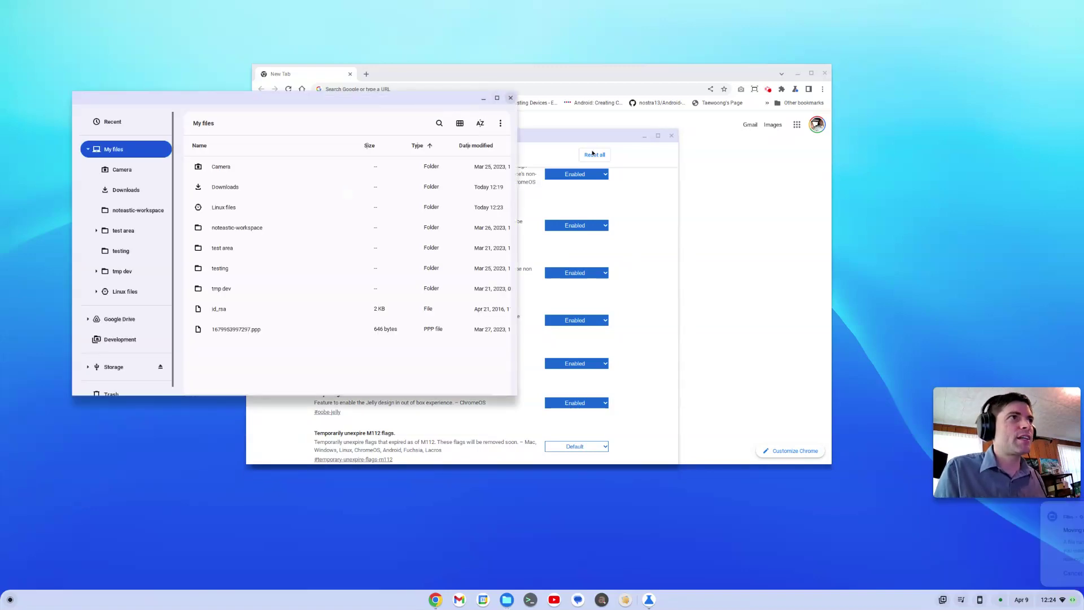
left_click(1003, 573)
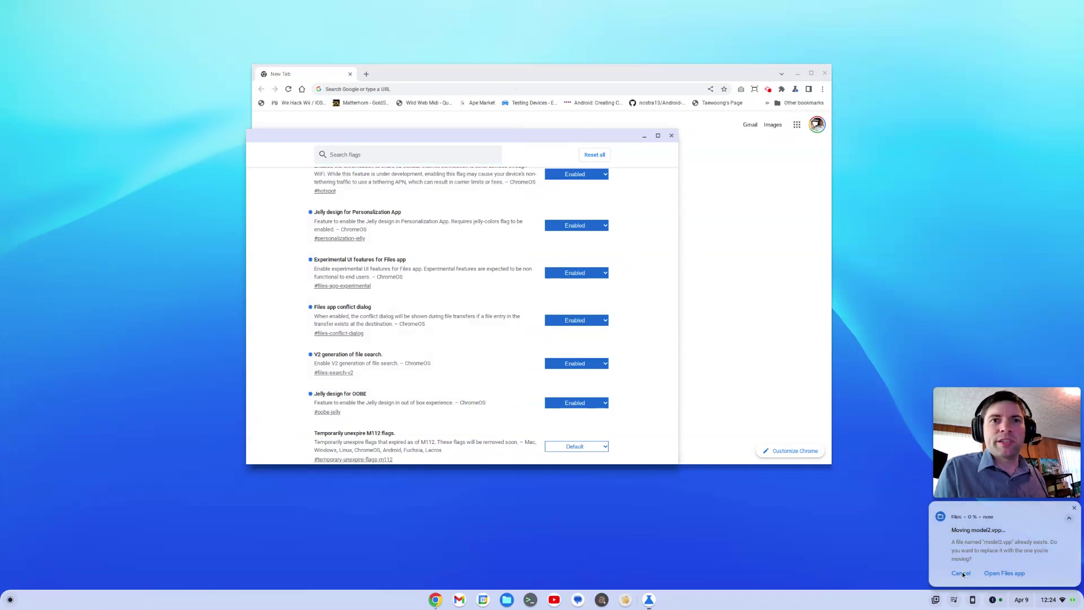
left_click(506, 601)
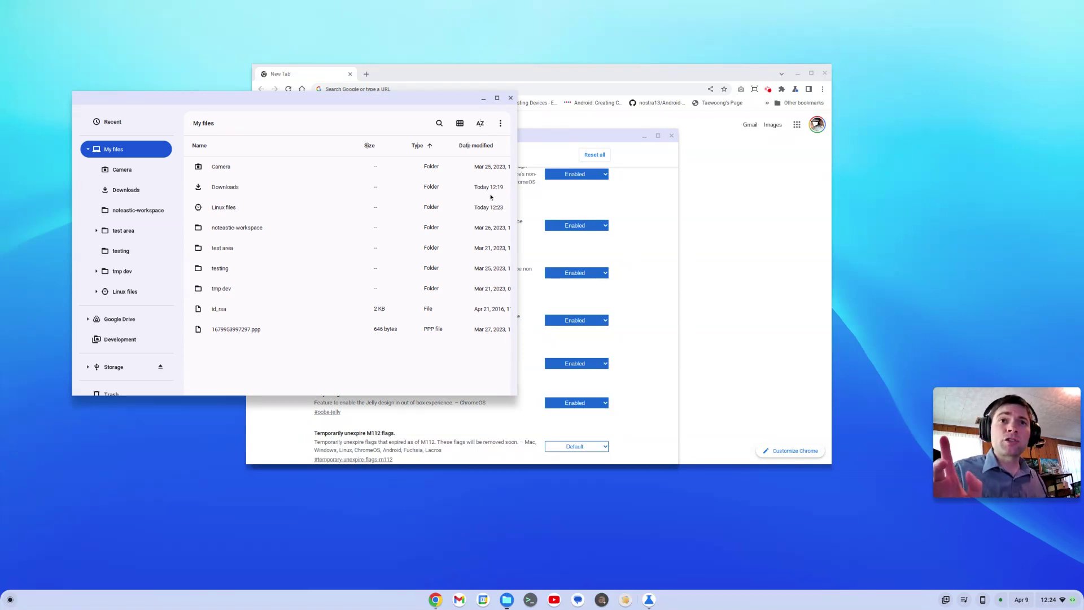
- Move Chrome lower and scroll the flags page back up to the Jelly Colors flag
left_click(598, 83)
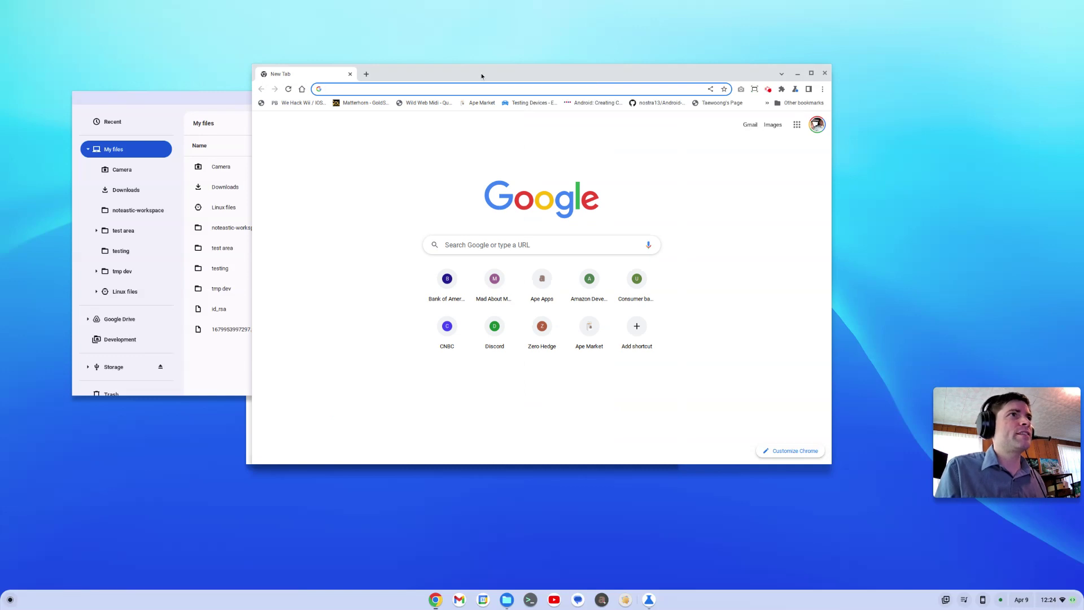
left_click_drag(482, 76, 503, 261)
left_click(568, 142)
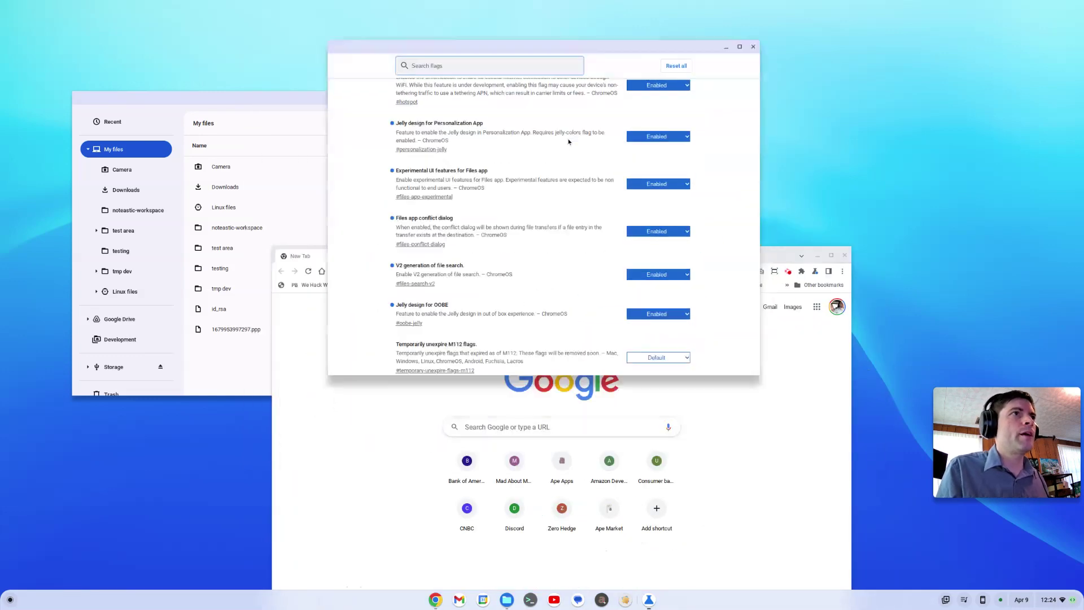
scroll(480, 136, "up", 3)
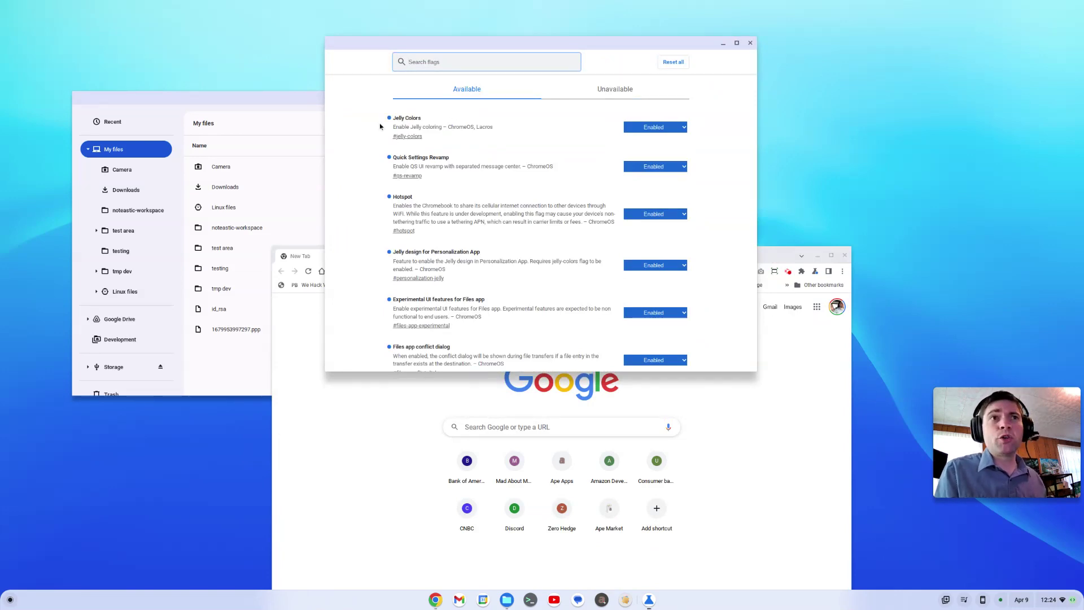
left_click(147, 97)
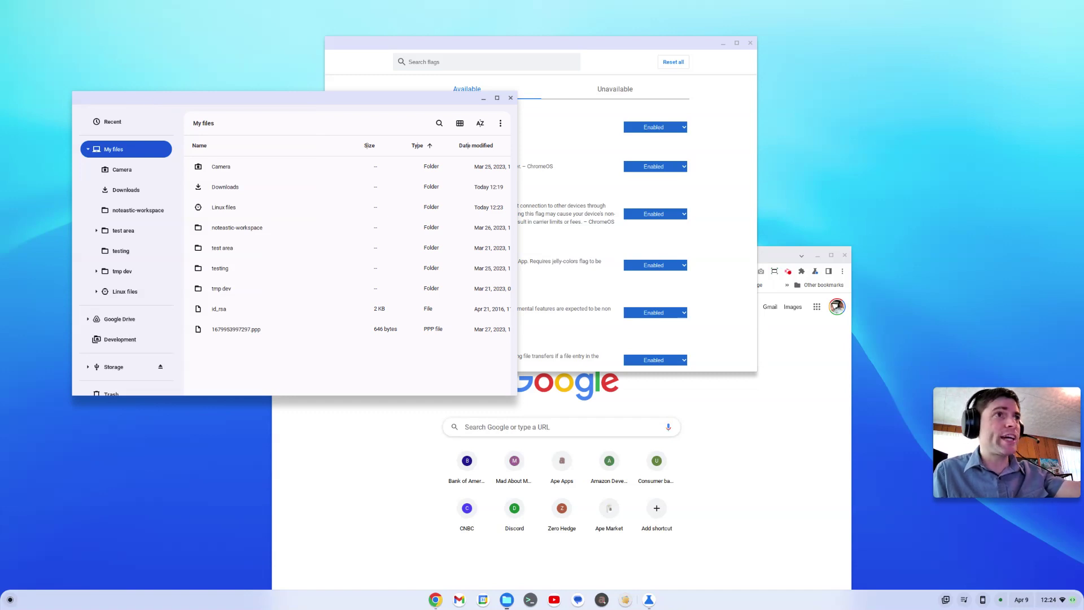
left_click(530, 37)
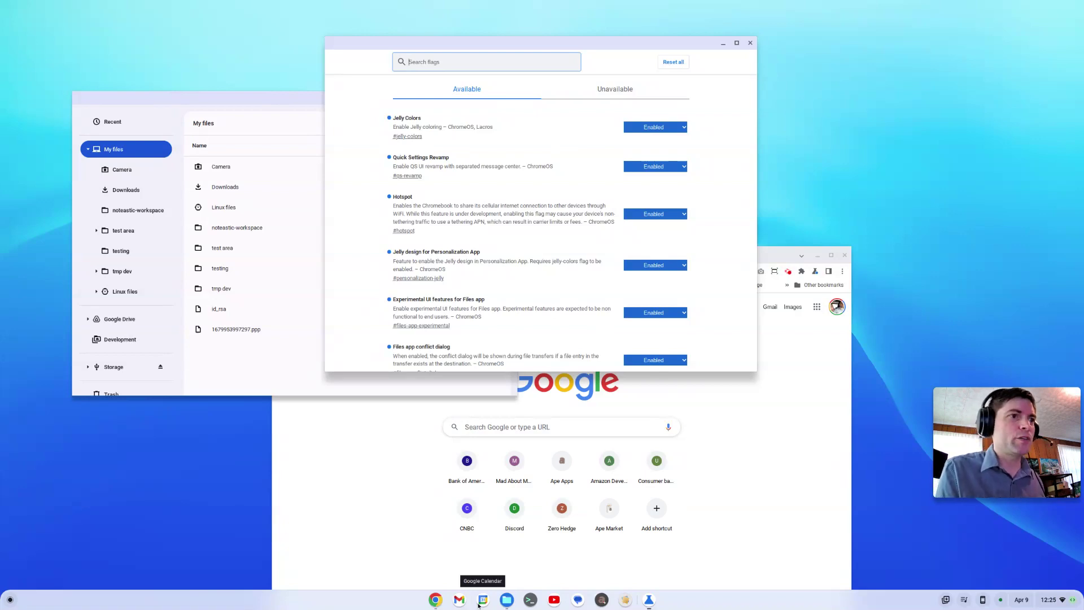
- Open Set wallpaper & style from the desktop menu, then shift the Files window left
right_click(833, 50)
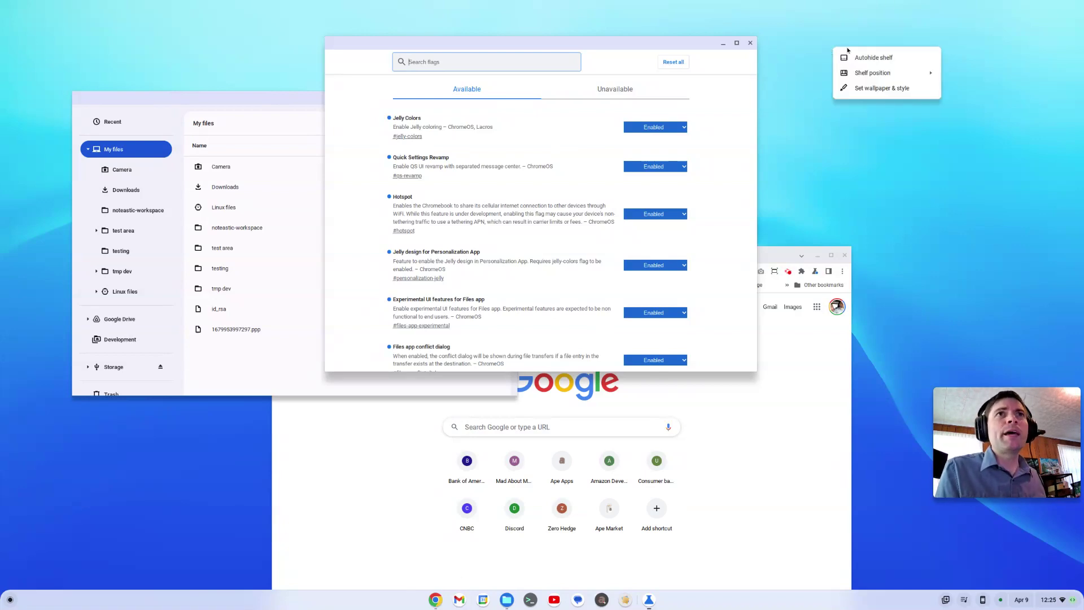
left_click(871, 92)
right_click(824, 64)
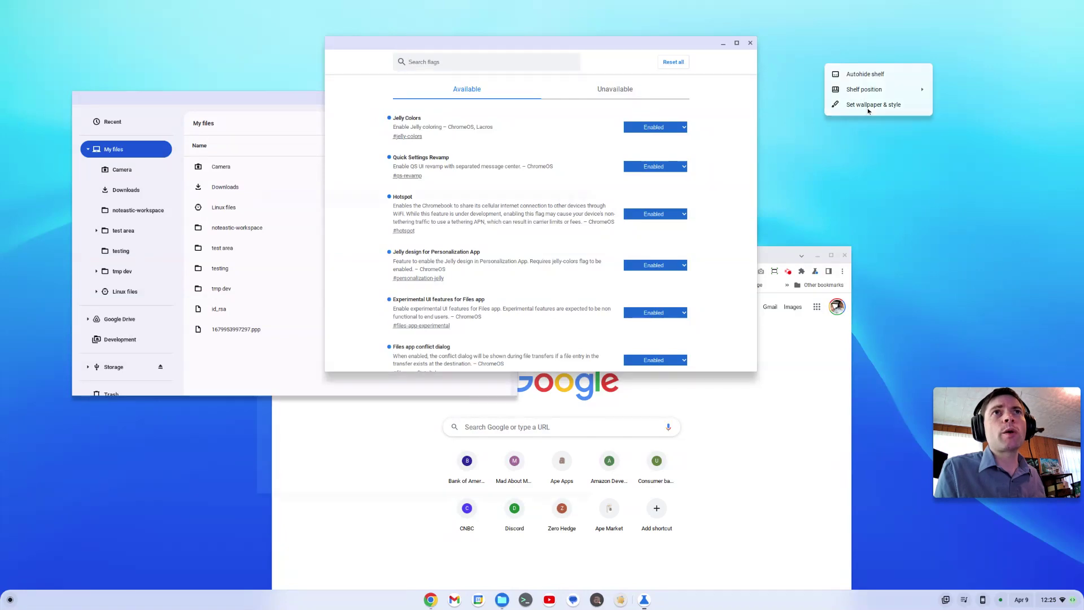
left_click(867, 108)
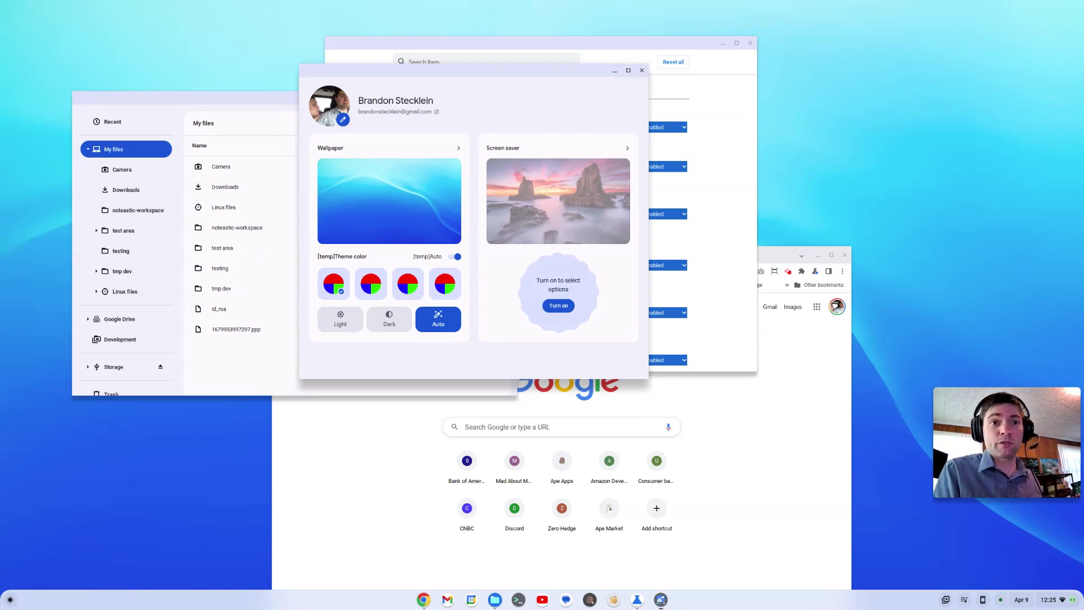
left_click_drag(198, 102, 147, 102)
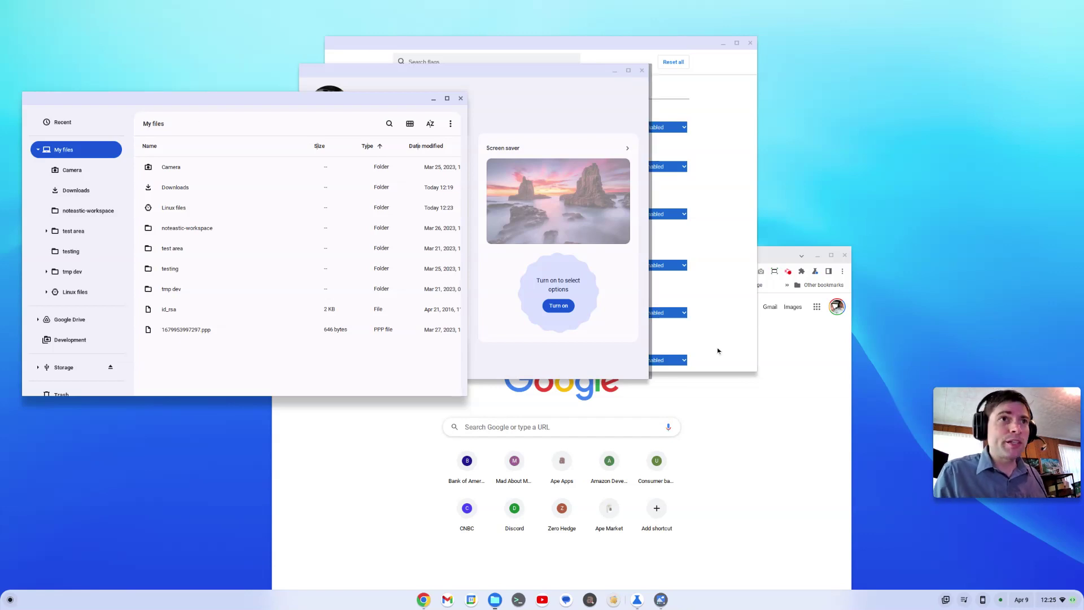
- Bring the Chrome New Tab window forward and open the Screencastify extension panel
left_click(760, 398)
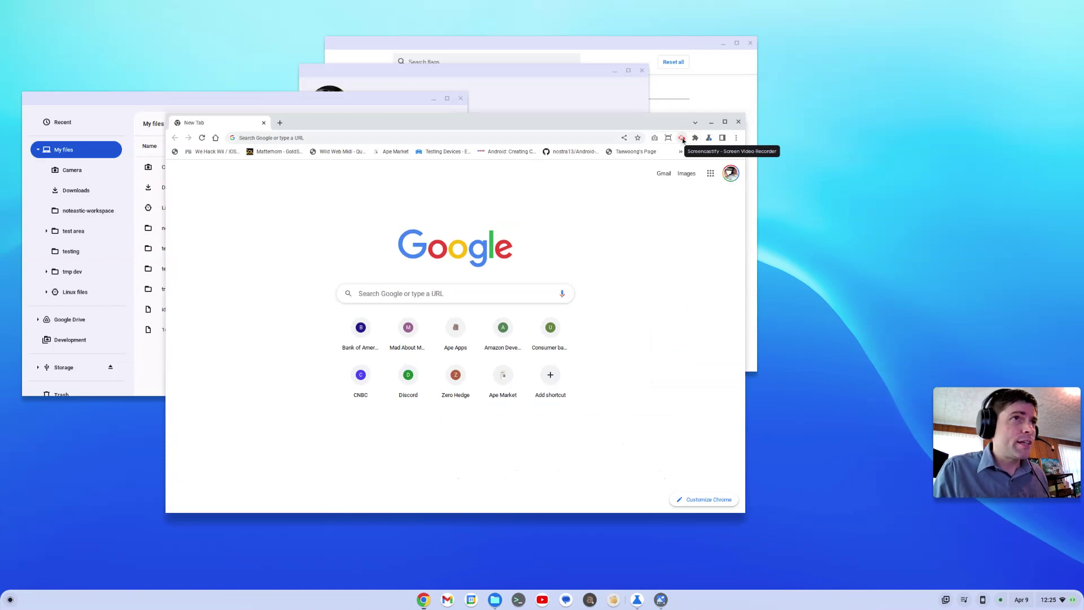
left_click(682, 139)
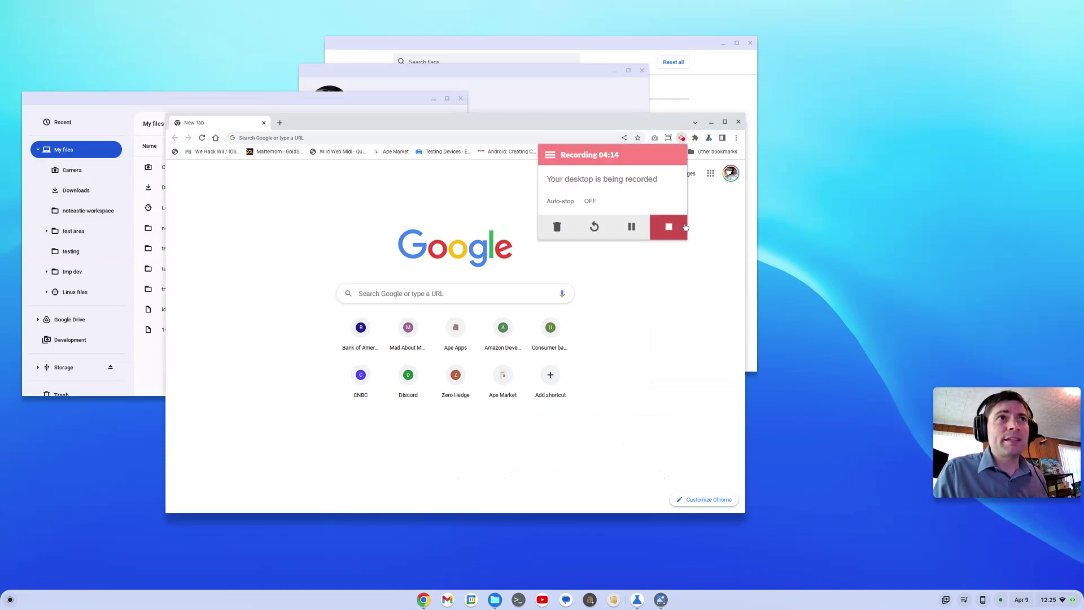